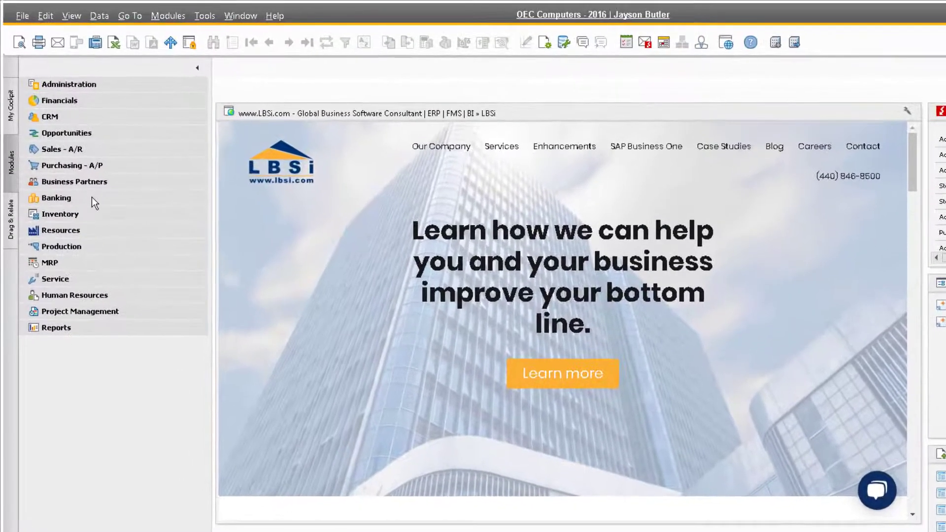
Step: Start a manual external bank reconciliation for the Cash at Bank - Savings (HO, USA, GA) account
{"action": "left_click", "coordinate": [77, 166]}
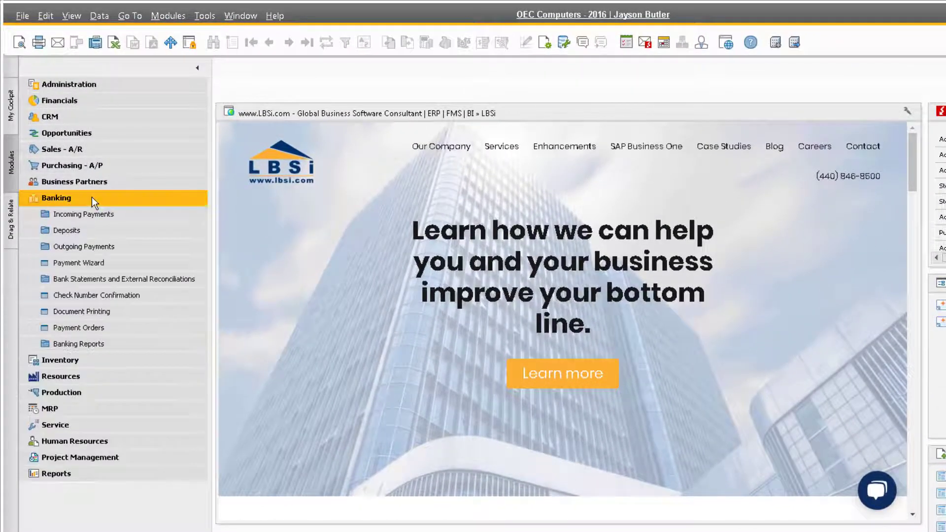
{"action": "left_click", "coordinate": [194, 279]}
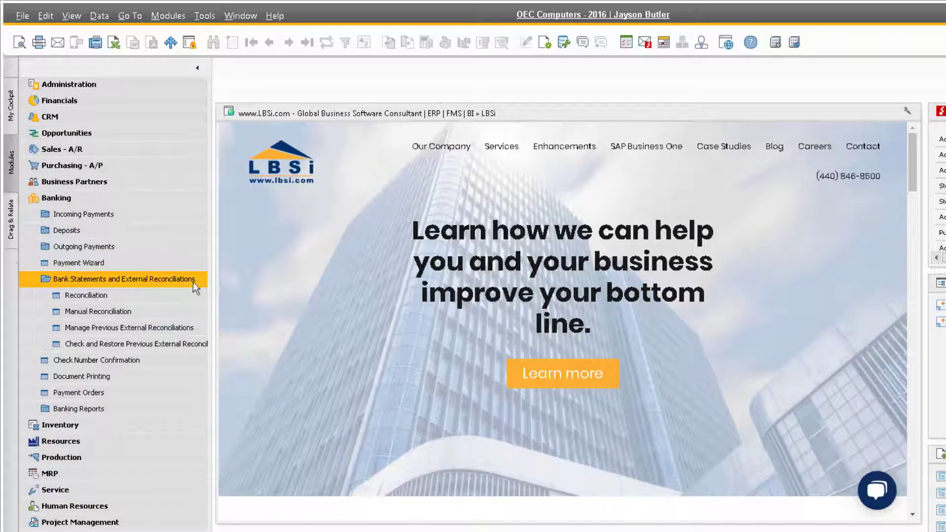
{"action": "left_click", "coordinate": [187, 310]}
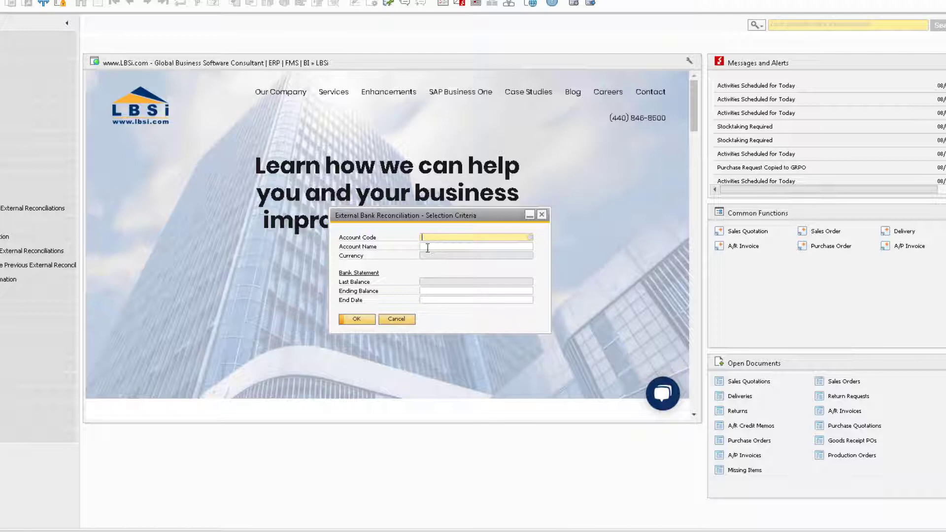
{"action": "key", "text": "Tab"}
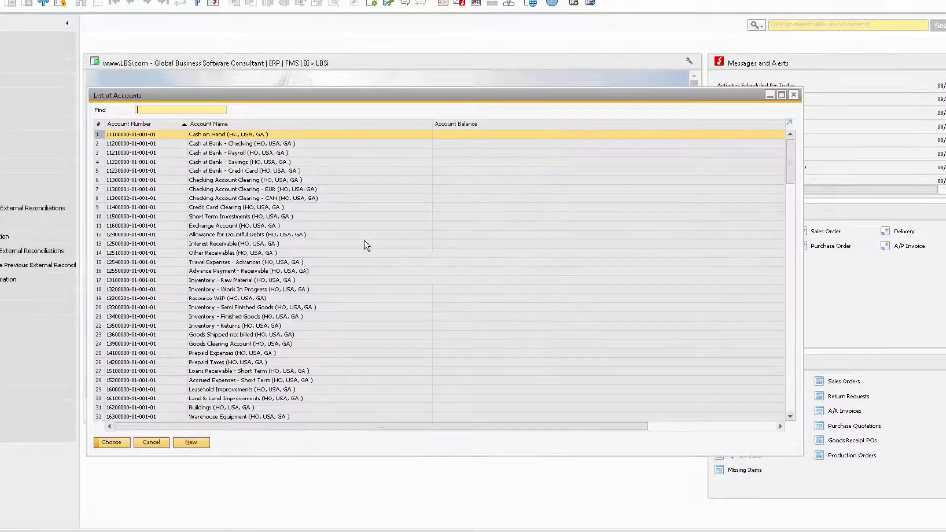
{"action": "left_click", "coordinate": [248, 163]}
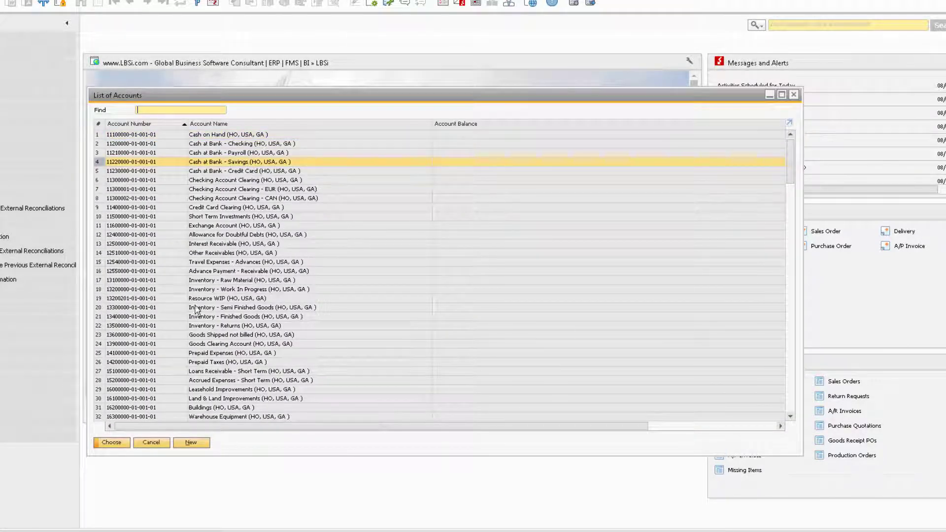
{"action": "left_click", "coordinate": [126, 442]}
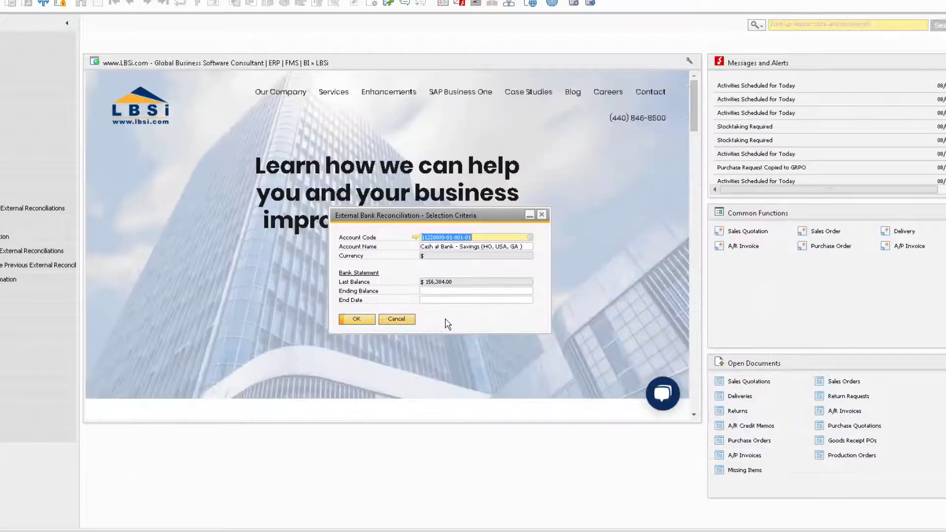
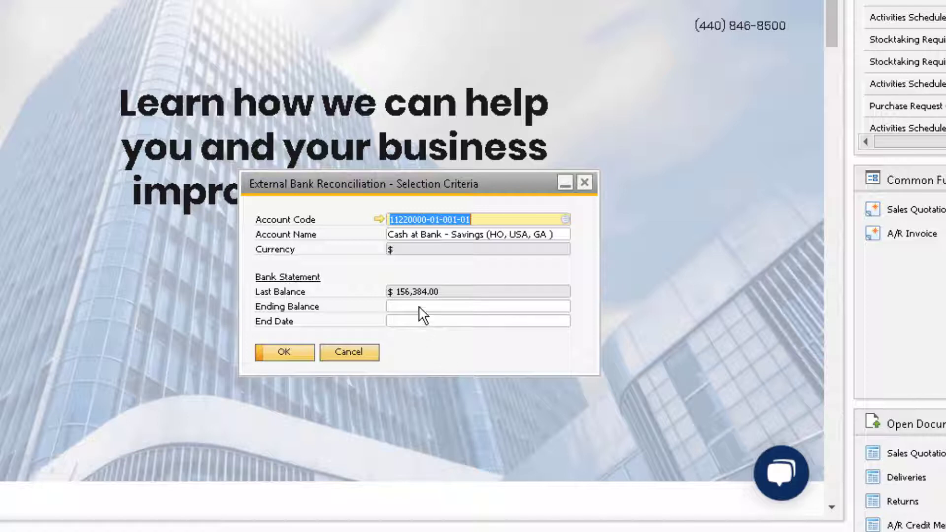
Step: Set the bank statement's ending balance to $257,269.53 and end date to 06/30/2020, and load the transactions for reconciliation
{"action": "type", "text": "257"}
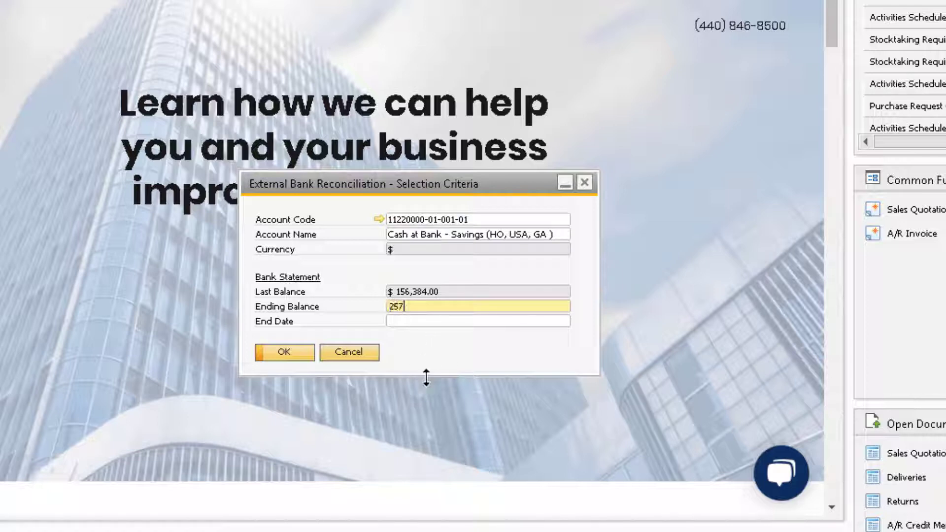
{"action": "type", "text": "269.53"}
{"action": "key", "text": "Tab"}
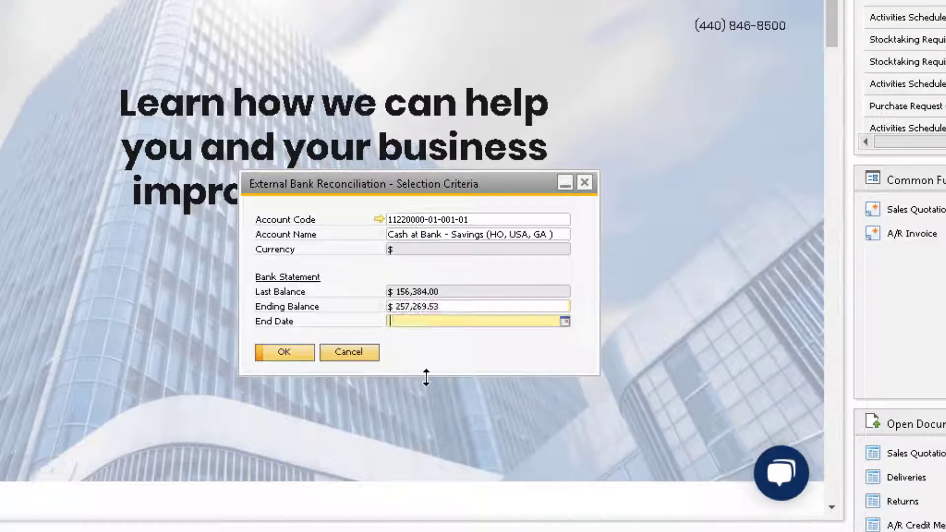
{"action": "type", "text": "06/30/20"}
{"action": "key", "text": "Tab"}
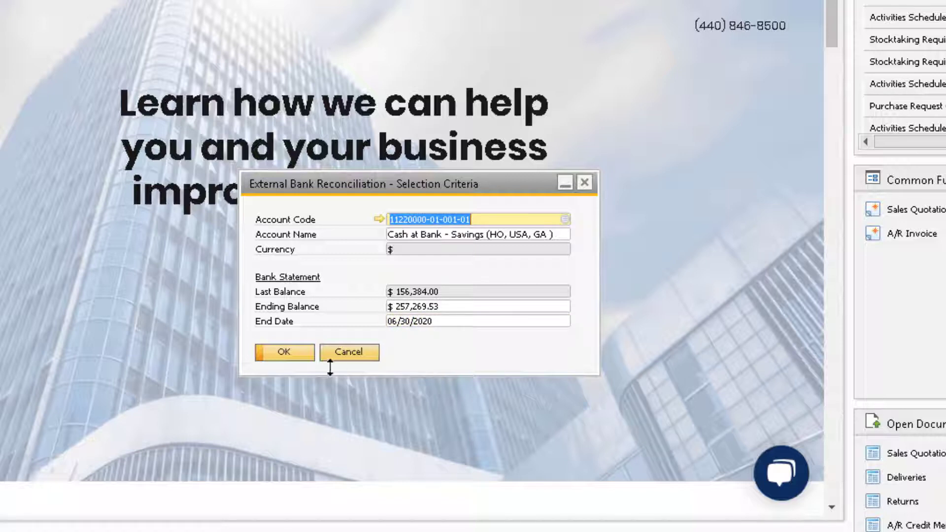
{"action": "left_click", "coordinate": [291, 354]}
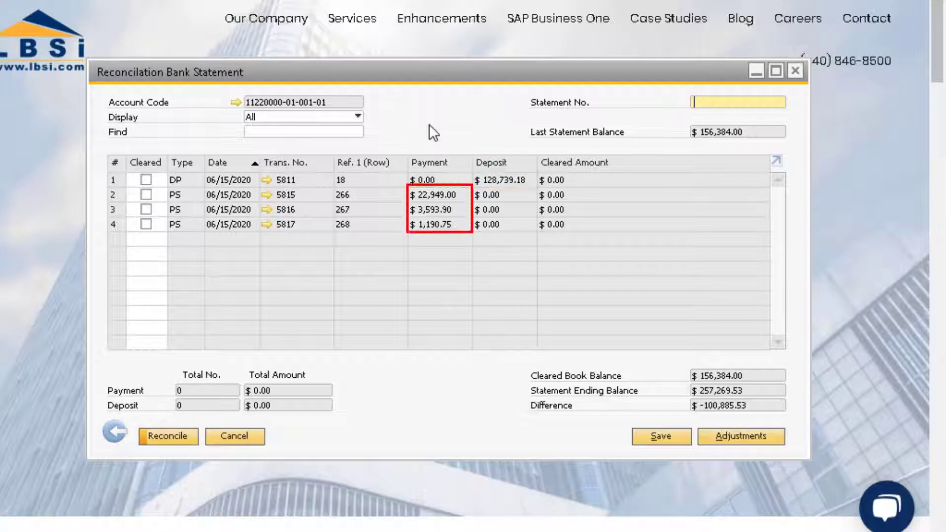
Step: Inspect the journal entry behind the $22,949.00 payment and its originating outgoing payment document, and close both
{"action": "left_click", "coordinate": [267, 194]}
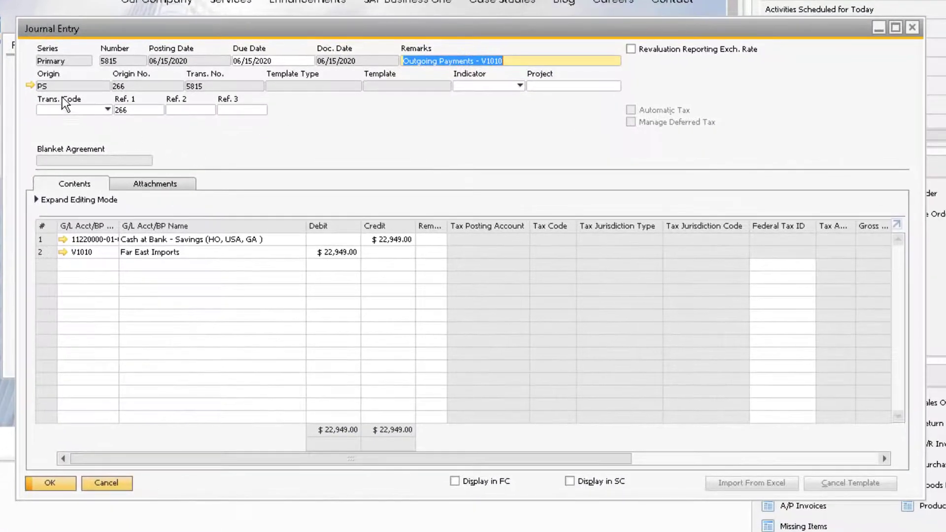
{"action": "left_click", "coordinate": [30, 86]}
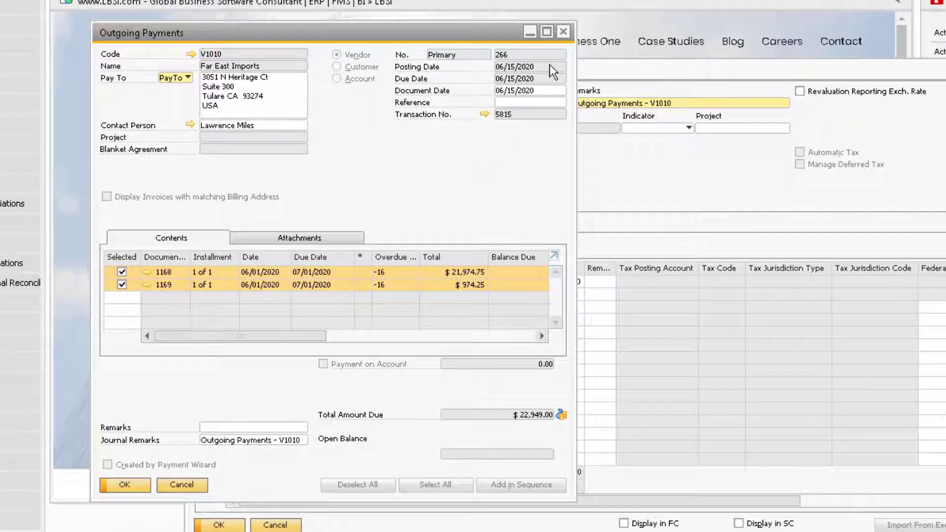
{"action": "left_click", "coordinate": [563, 33]}
{"action": "key", "text": "Escape"}
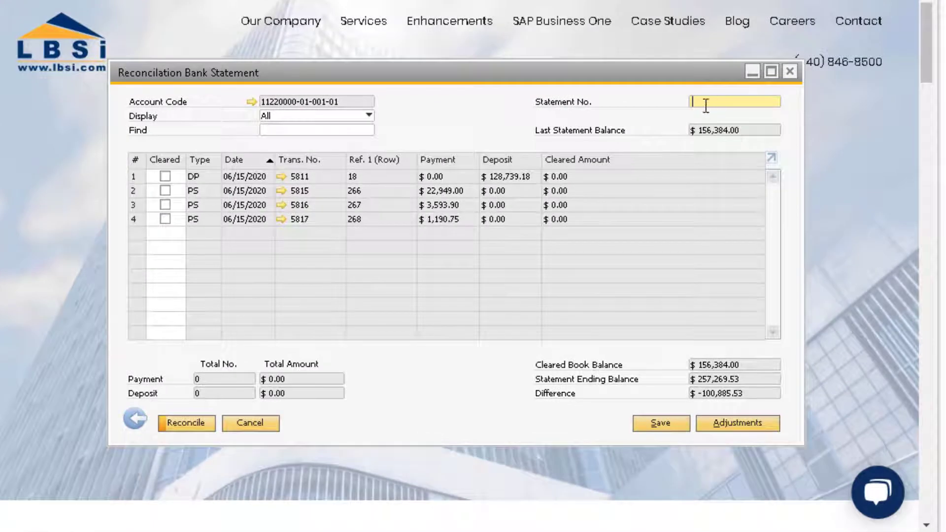
Step: Set the statement number to 063020 and mark the deposit and all three payments as cleared
{"action": "type", "text": "063020"}
{"action": "left_click", "coordinate": [165, 176]}
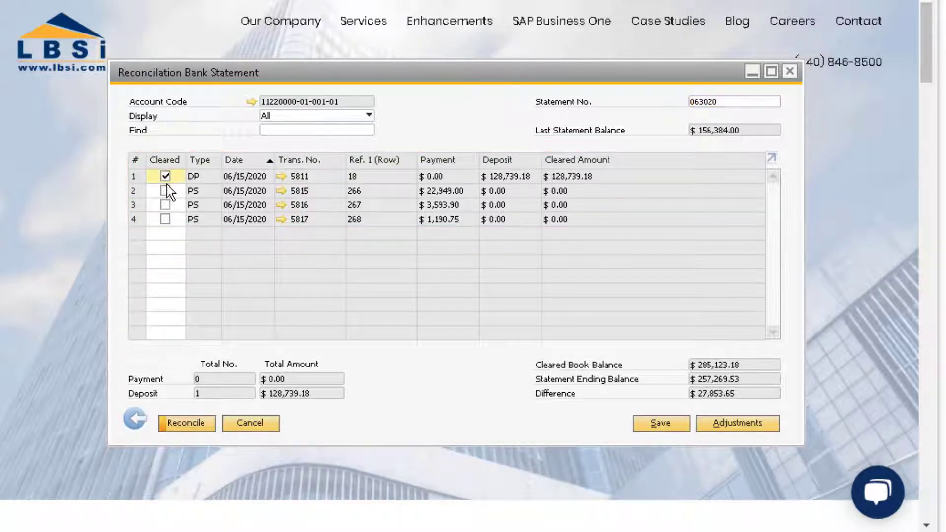
{"action": "left_click", "coordinate": [165, 192]}
{"action": "left_click", "coordinate": [165, 205]}
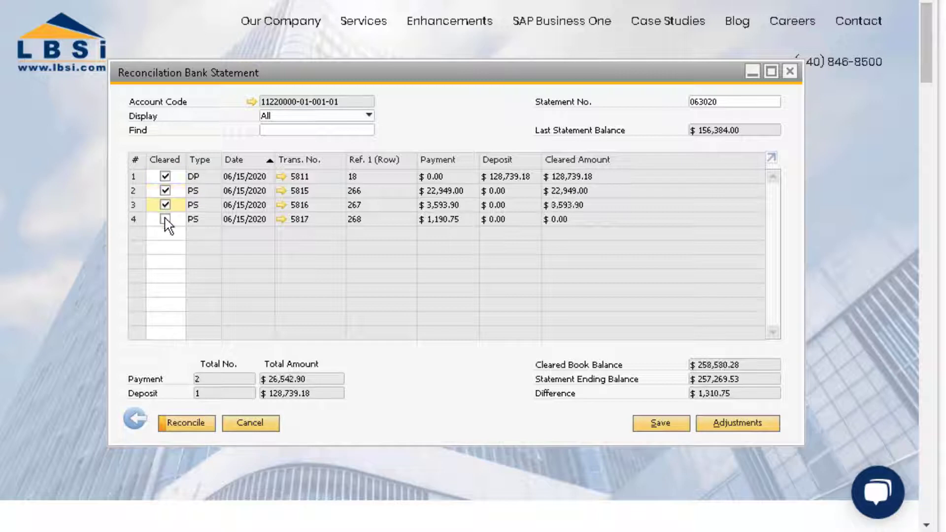
{"action": "left_click", "coordinate": [165, 219]}
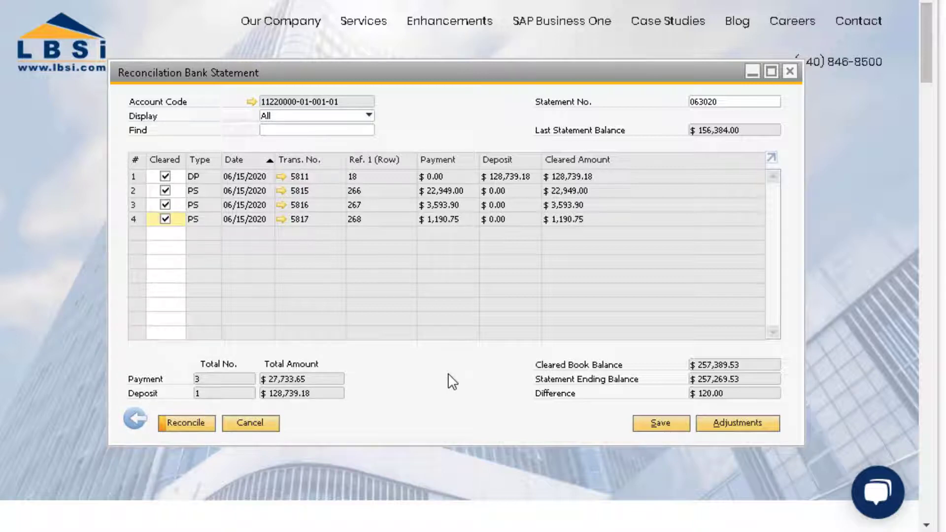
Step: Post an adjustment entry crediting Cash at Bank - Savings $120 and debiting Bank Charges $120, and reconcile the bank statement
{"action": "left_click", "coordinate": [741, 424]}
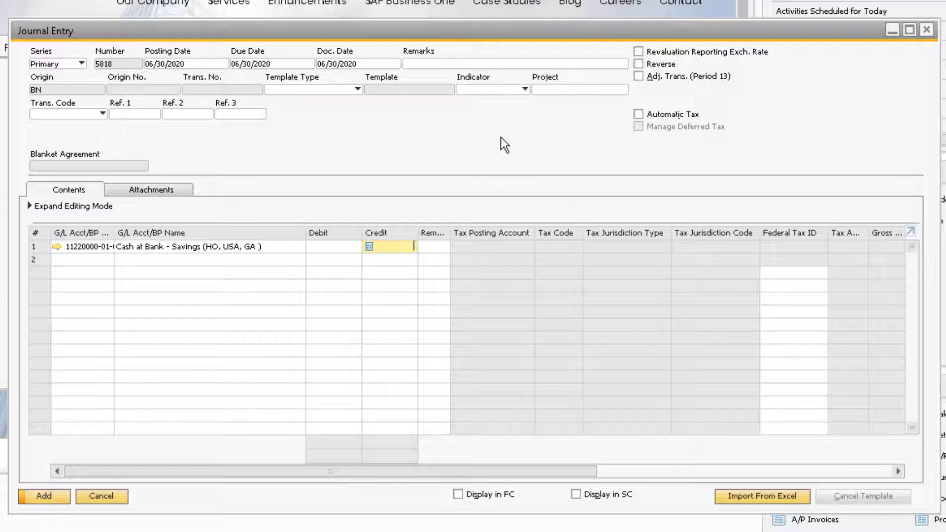
{"action": "type", "text": "120"}
{"action": "key", "text": "Tab"}
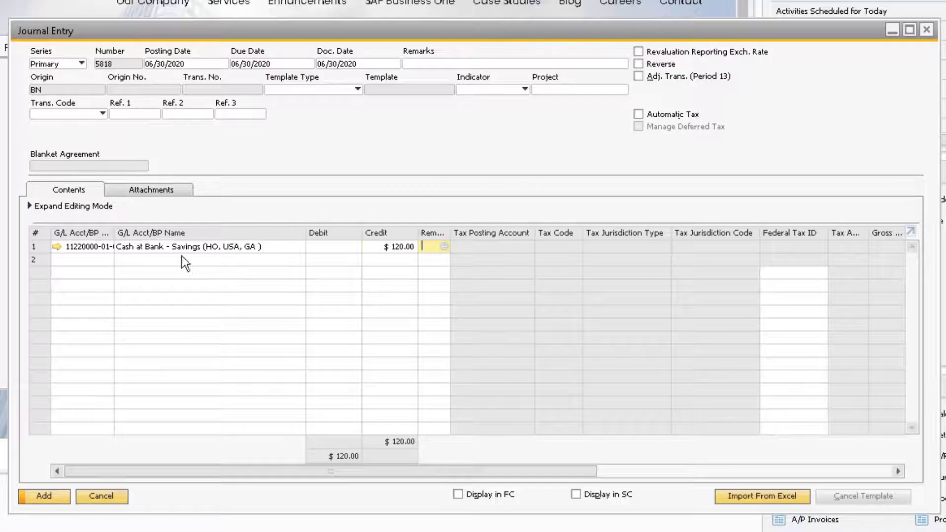
{"action": "left_click", "coordinate": [110, 256]}
{"action": "type", "text": "815"}
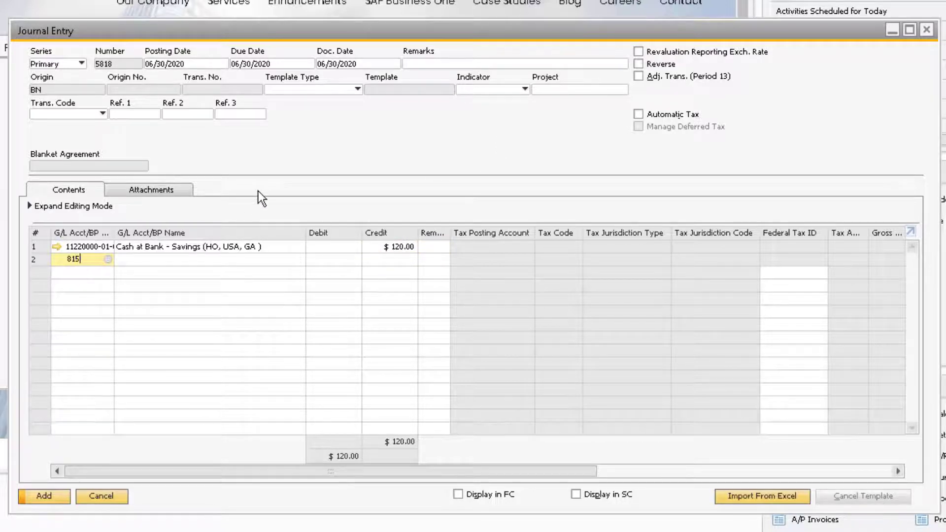
{"action": "key", "text": "Tab"}
{"action": "key", "text": "Tab"}
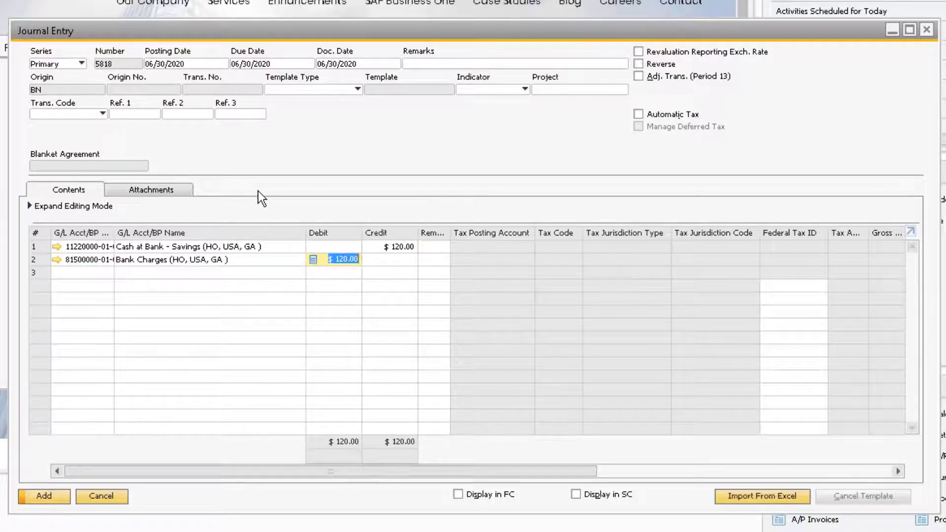
{"action": "left_click", "coordinate": [50, 499]}
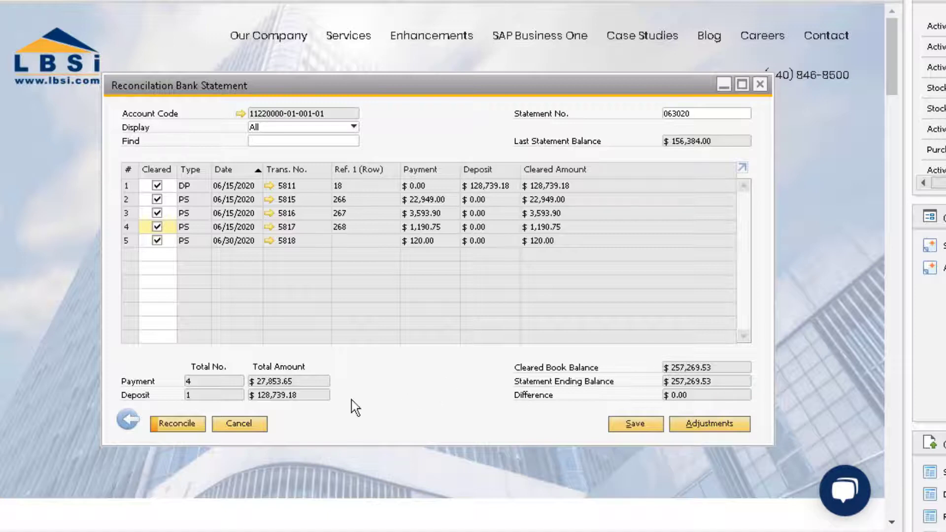
{"action": "left_click", "coordinate": [197, 424]}
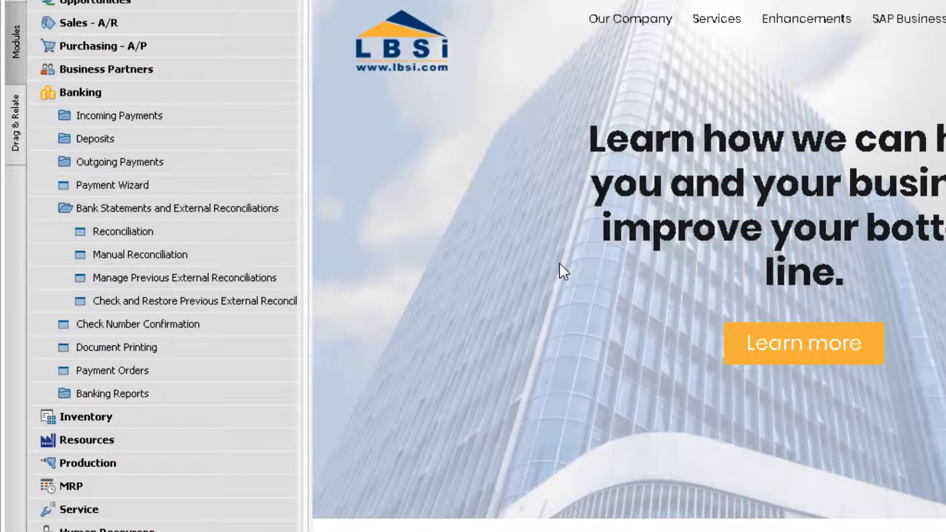
Step: Look up the previous external reconciliations for the Cash at Bank - Savings G/L account and select reconciliation 2
{"action": "left_click", "coordinate": [247, 280]}
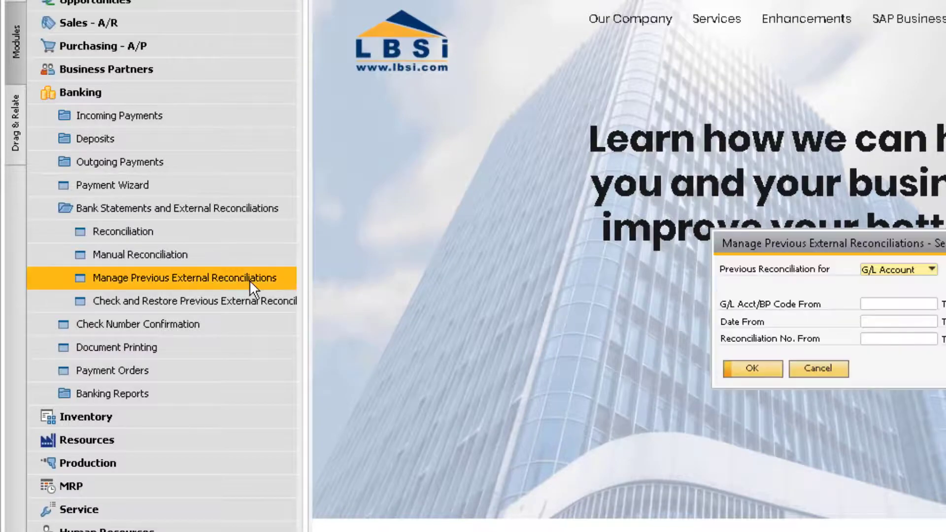
{"action": "type", "text": "11220000"}
{"action": "key", "text": "Tab"}
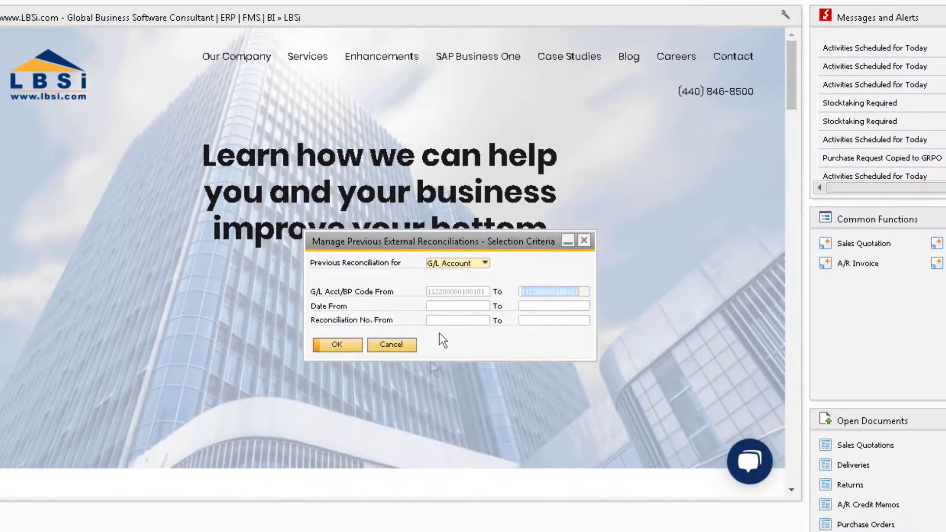
{"action": "left_click", "coordinate": [340, 345]}
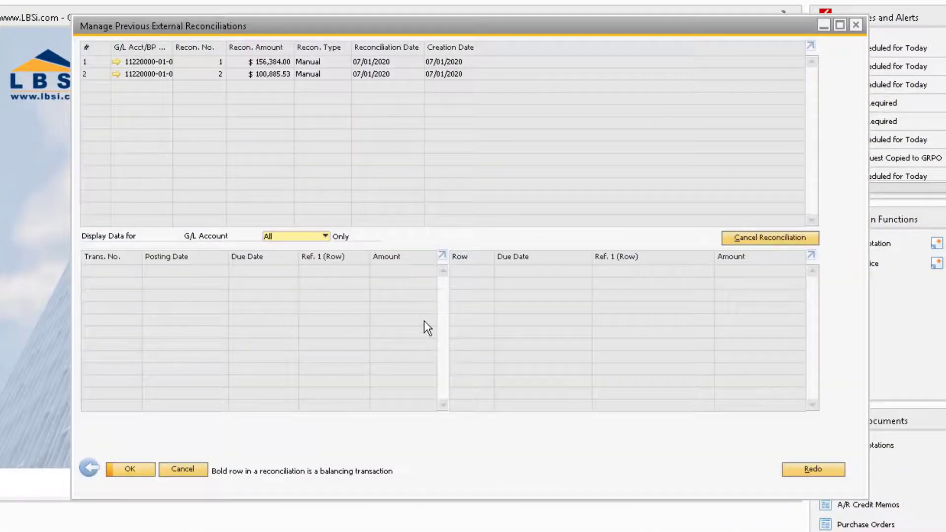
{"action": "left_click", "coordinate": [96, 73]}
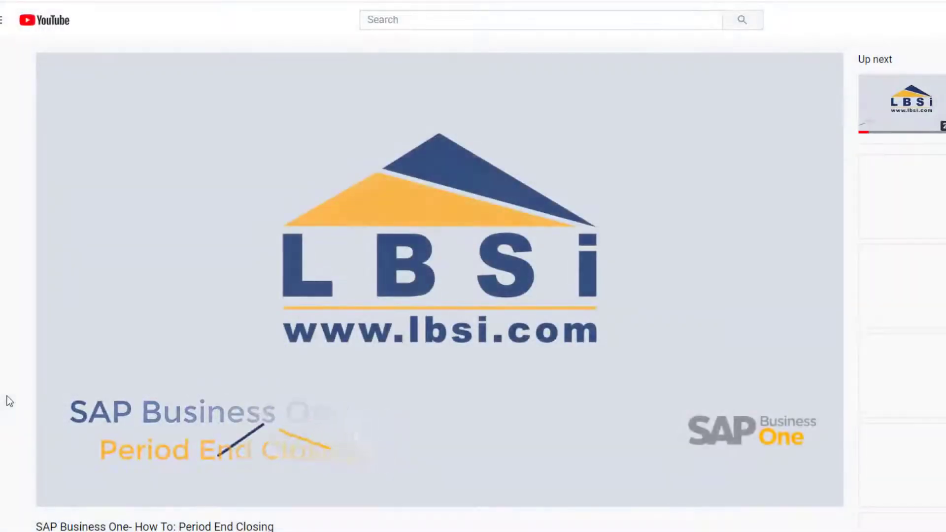
Step: On the YouTube video page for Period End Closing, subscribe to the LBSi channel and turn on all notifications
{"action": "key", "text": "space"}
{"action": "scroll", "coordinate": [6, 397], "scroll_direction": "down", "scroll_amount": 3}
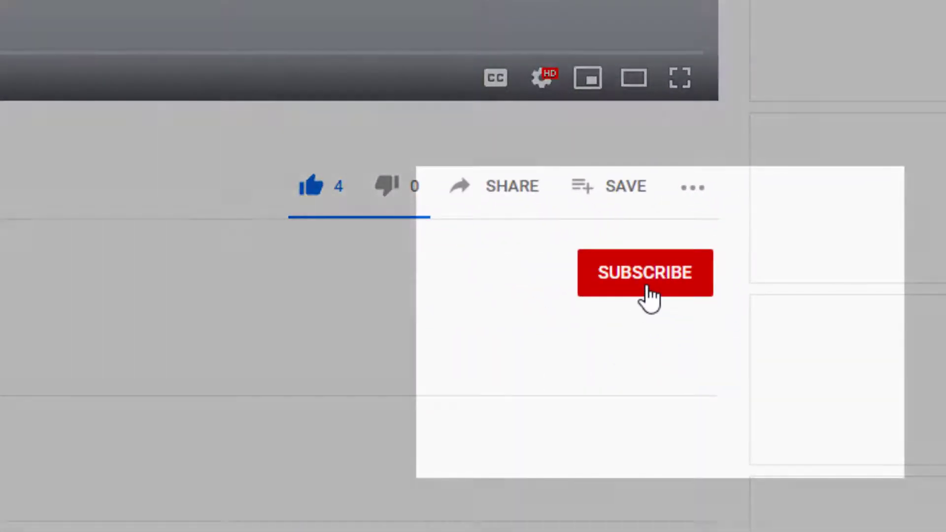
{"action": "left_click", "coordinate": [648, 298]}
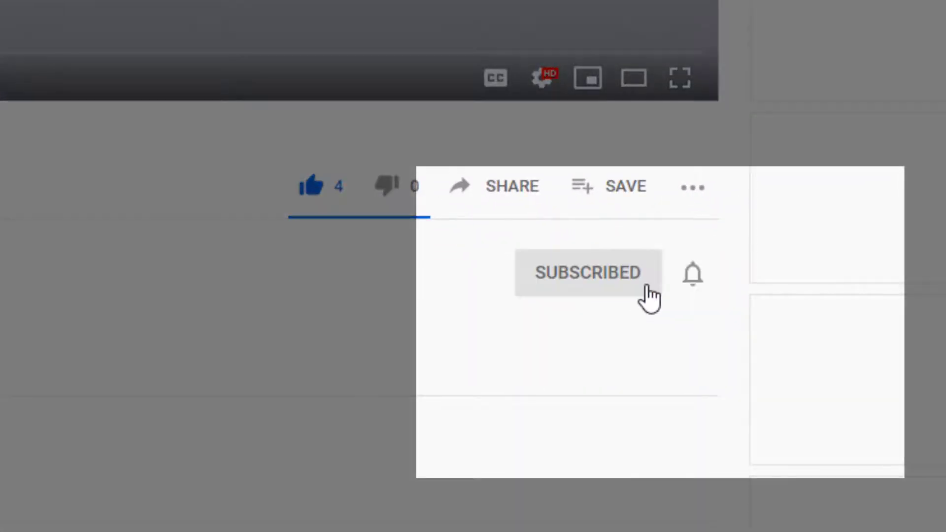
{"action": "left_click", "coordinate": [691, 276]}
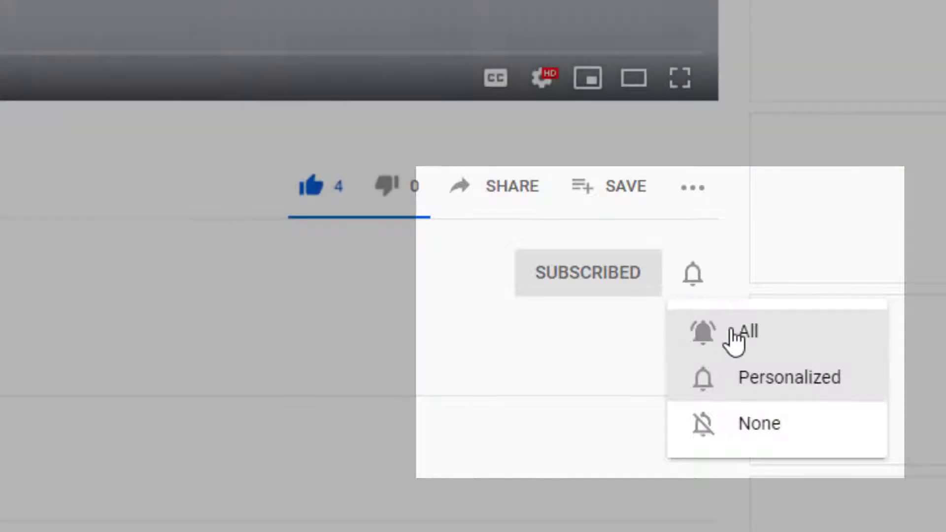
{"action": "left_click", "coordinate": [729, 330]}
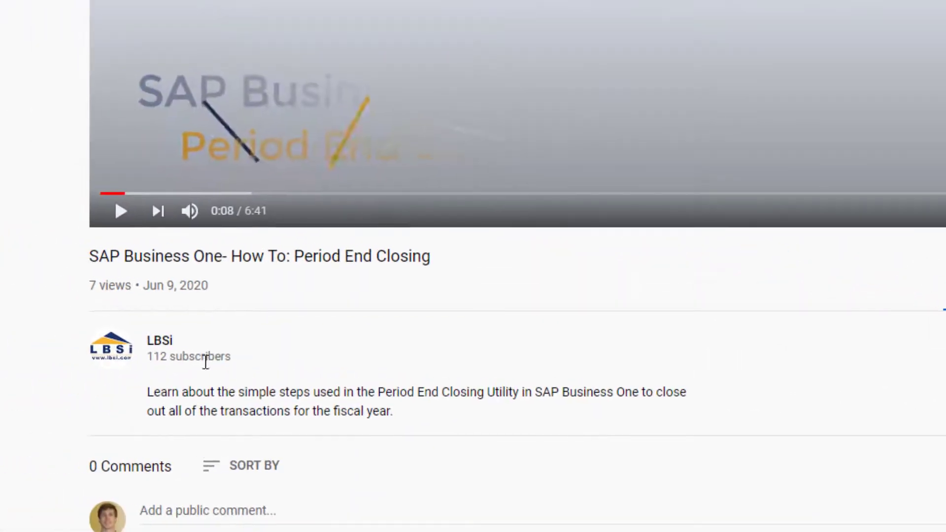
Step: Open the LBSi channel page and browse its uploaded videos
{"action": "left_click", "coordinate": [105, 363]}
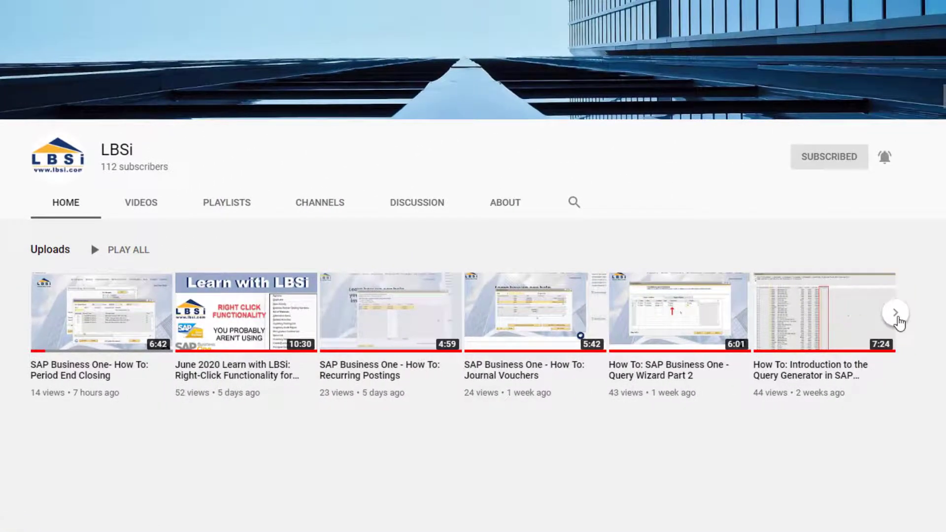
{"action": "left_click", "coordinate": [896, 314]}
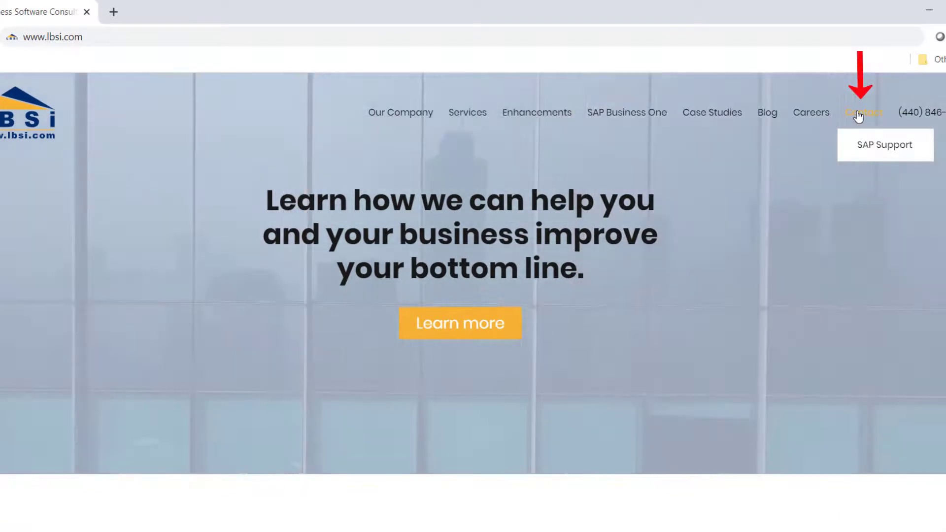
{"action": "left_click", "coordinate": [858, 117]}
{"action": "scroll", "coordinate": [473, 296], "scroll_direction": "down", "scroll_amount": 5}
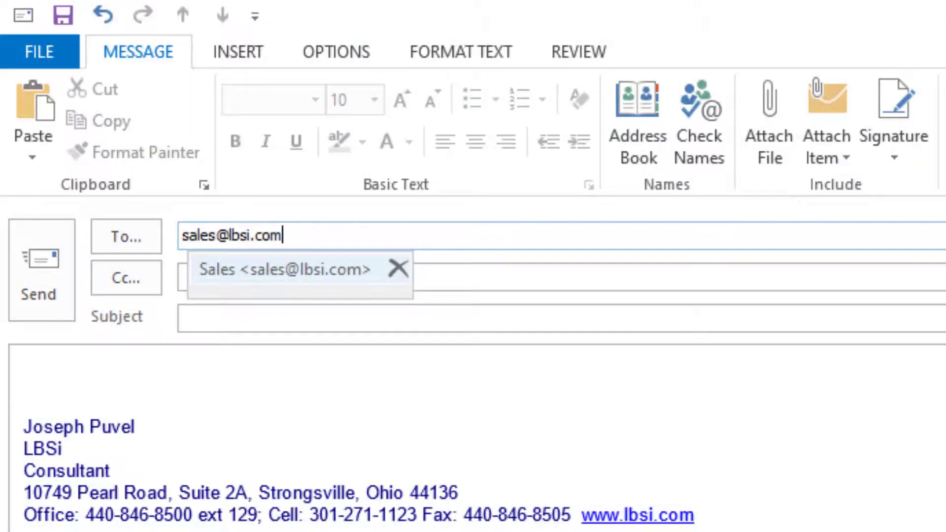